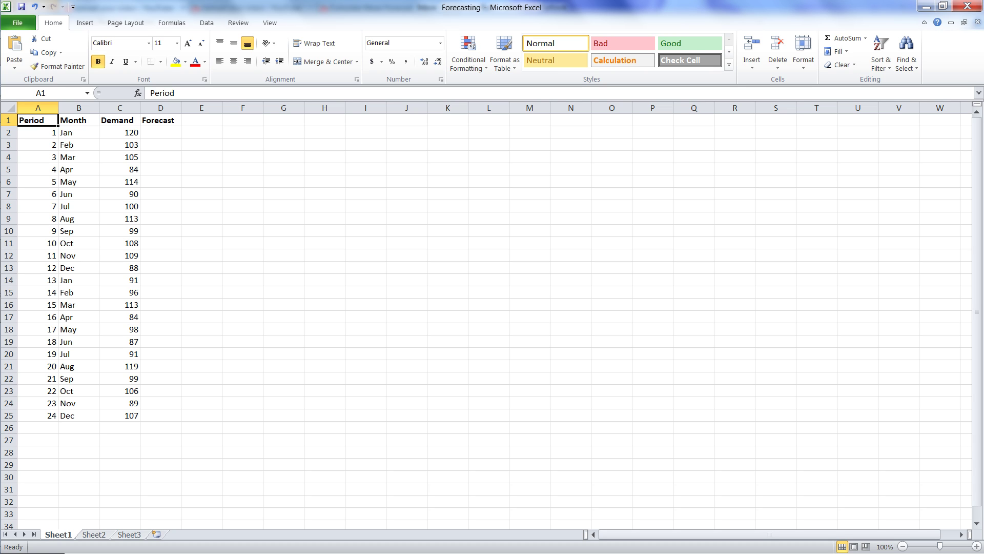
# Step: In D5, enter =AVERAGE(C2:C4) to average January–March demand
pyautogui.press('Right')
pyautogui.press('Right')
pyautogui.press('Right')
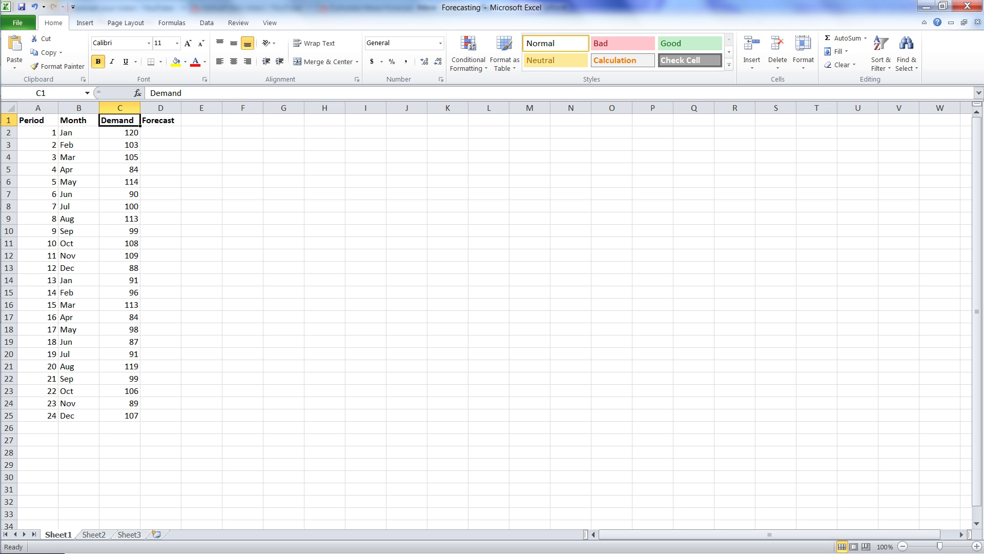
pyautogui.press('Down')
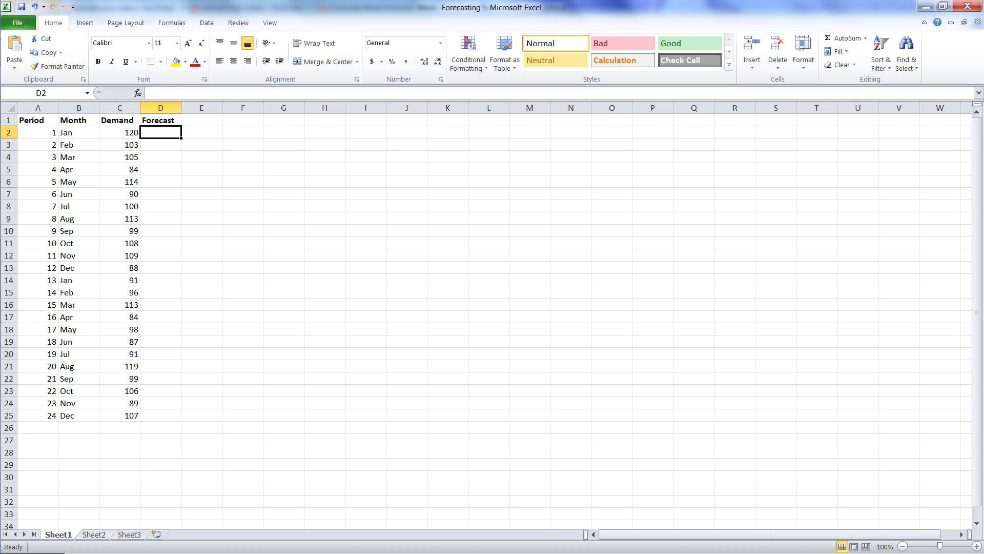
pyautogui.press('Down')
pyautogui.press('Down')
pyautogui.press('Down')
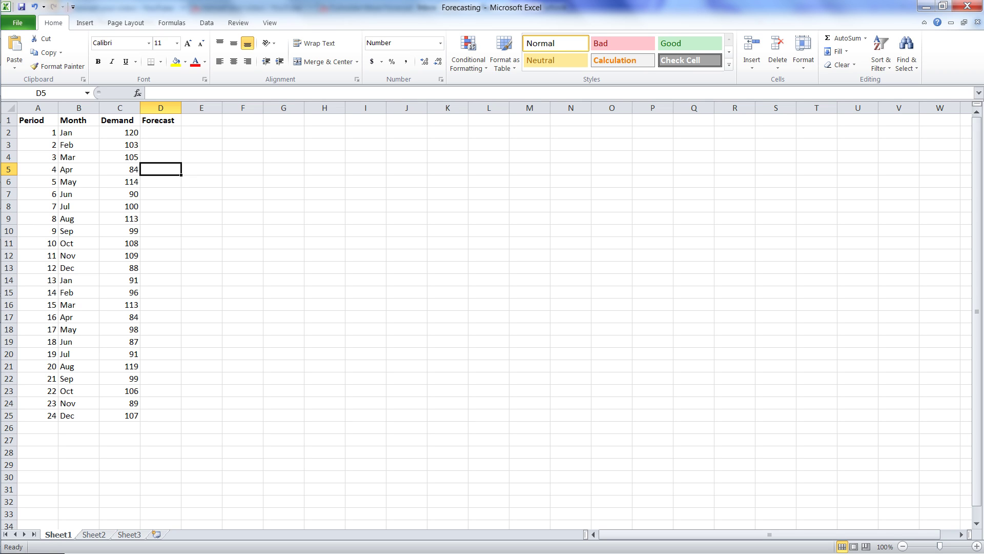
pyautogui.write('=')
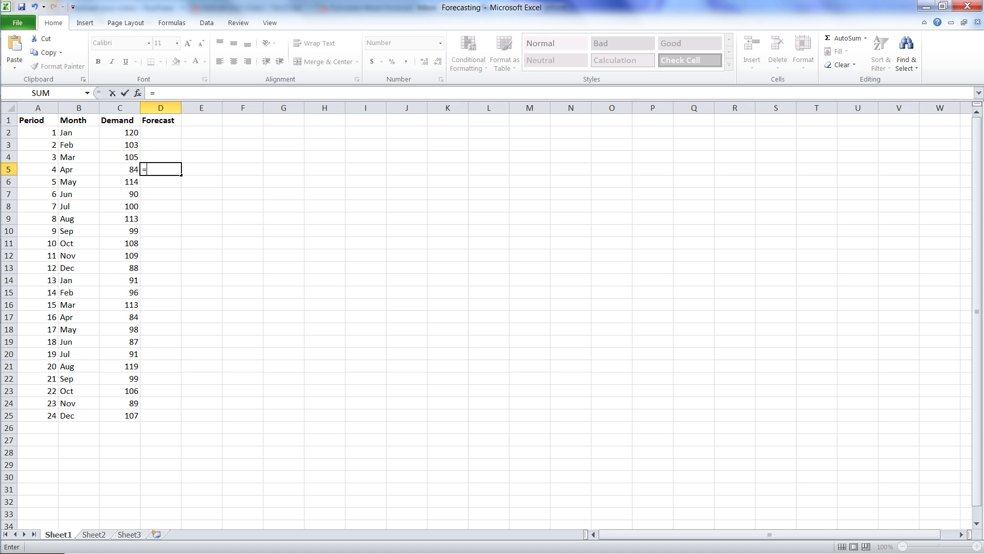
pyautogui.write('average')
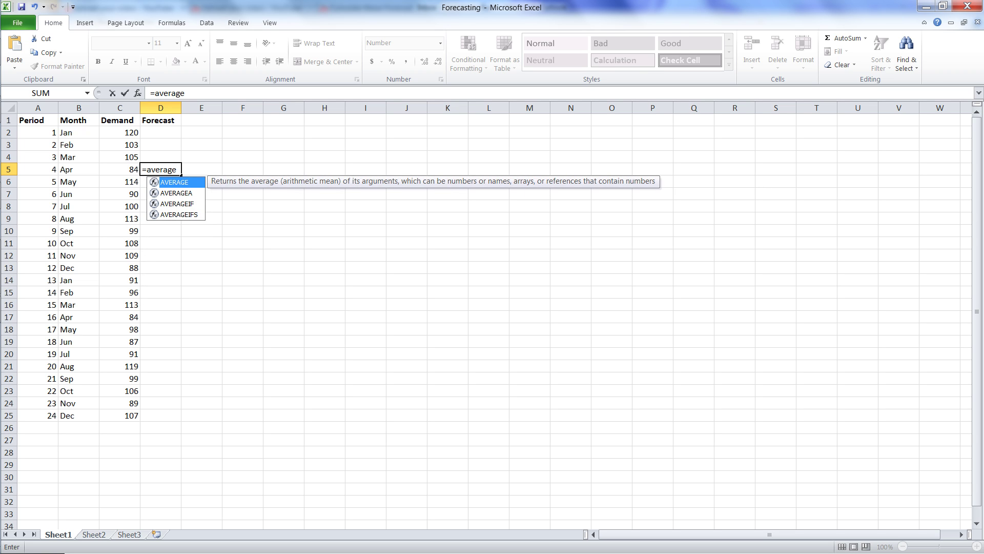
pyautogui.write('(')
pyautogui.press('Left')
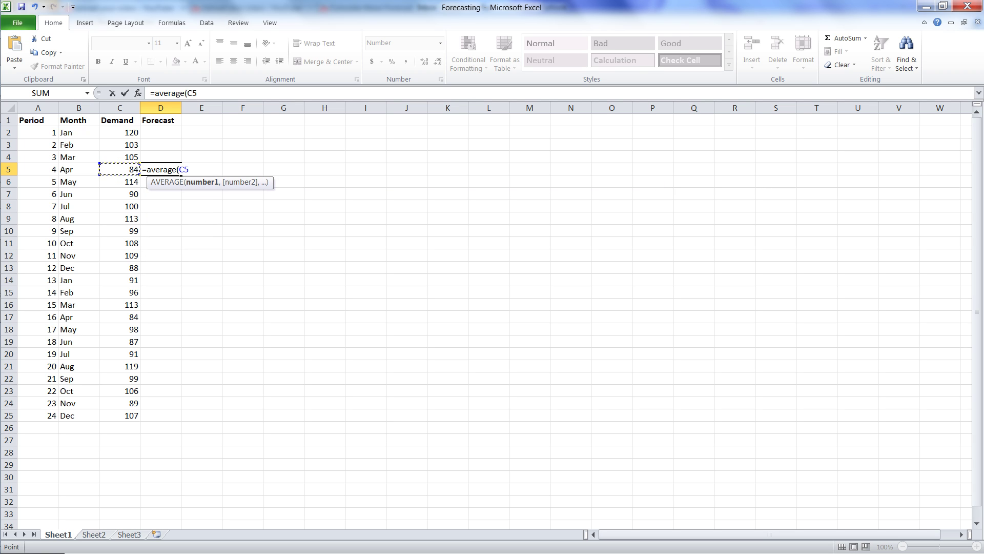
pyautogui.press('Up')
pyautogui.press('Up')
pyautogui.press('Up')
pyautogui.hotkey('shift', 'Down')
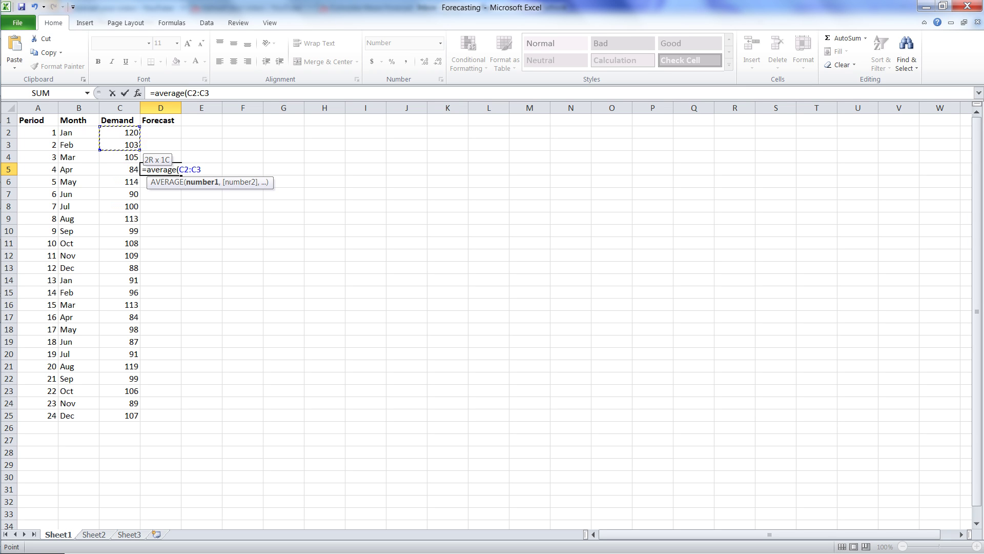
pyautogui.hotkey('shift', 'Down')
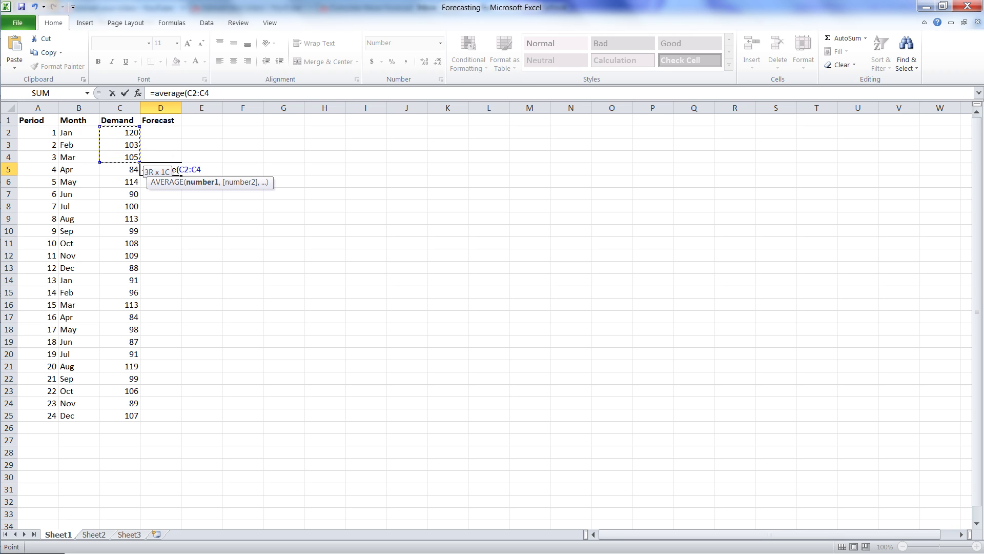
pyautogui.write(')')
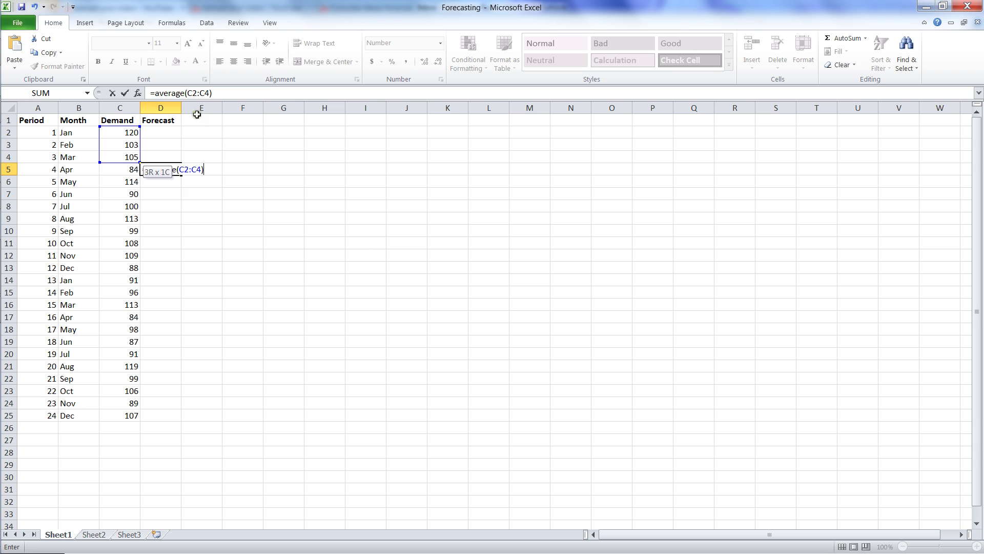
# Step: Wrap the average in ROUND with 0 decimals and commit it, giving 109
pyautogui.click(155, 93)
pyautogui.write('roundd')
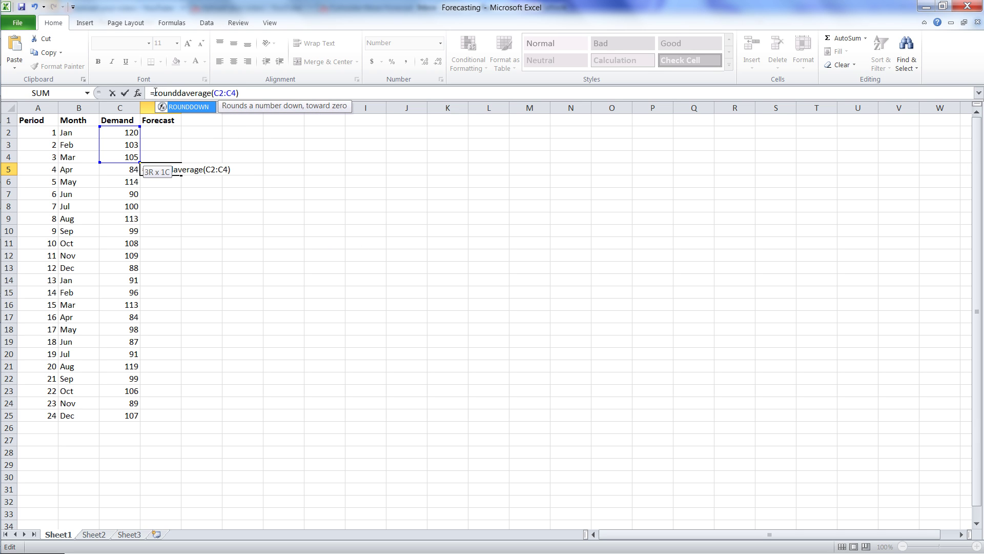
pyautogui.press('BackSpace')
pyautogui.write('(')
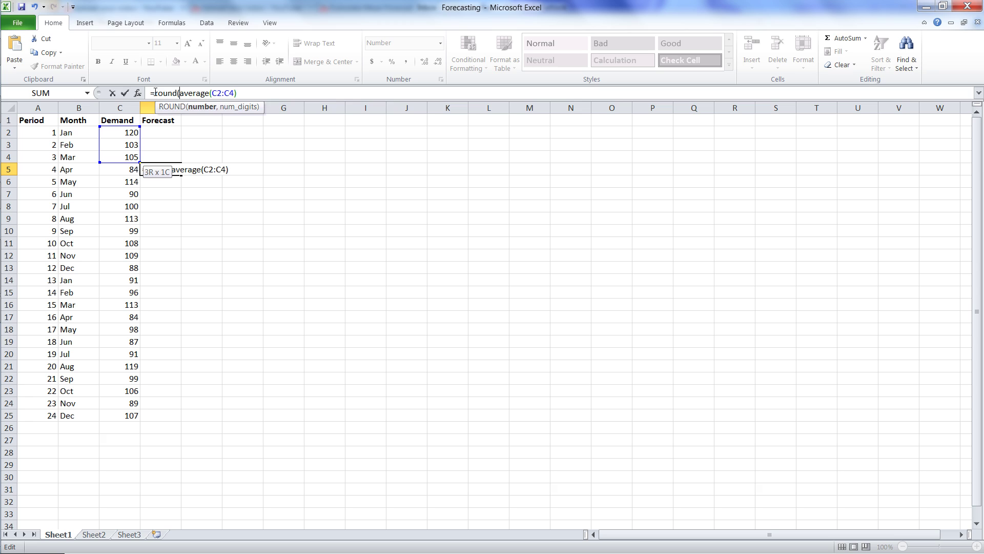
pyautogui.press('End')
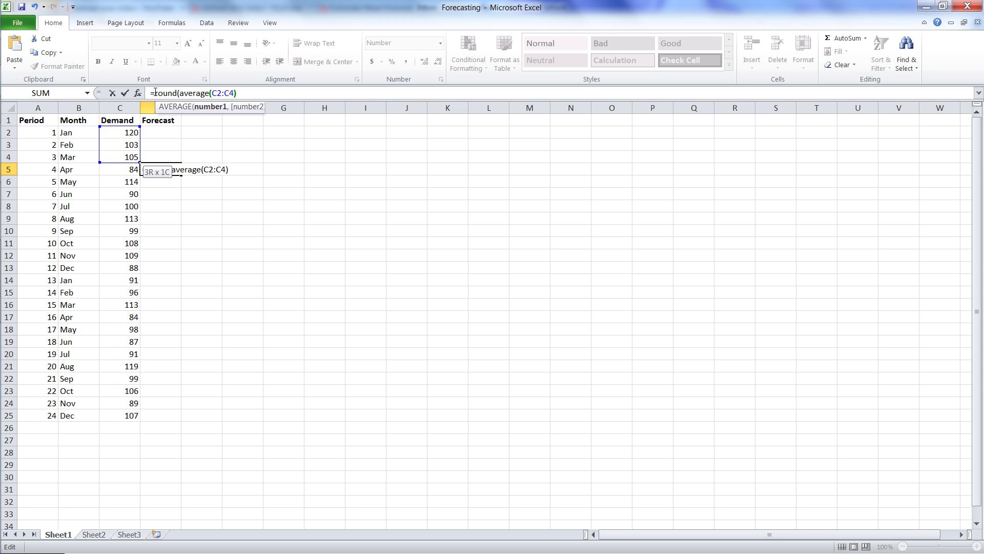
pyautogui.write(',0')
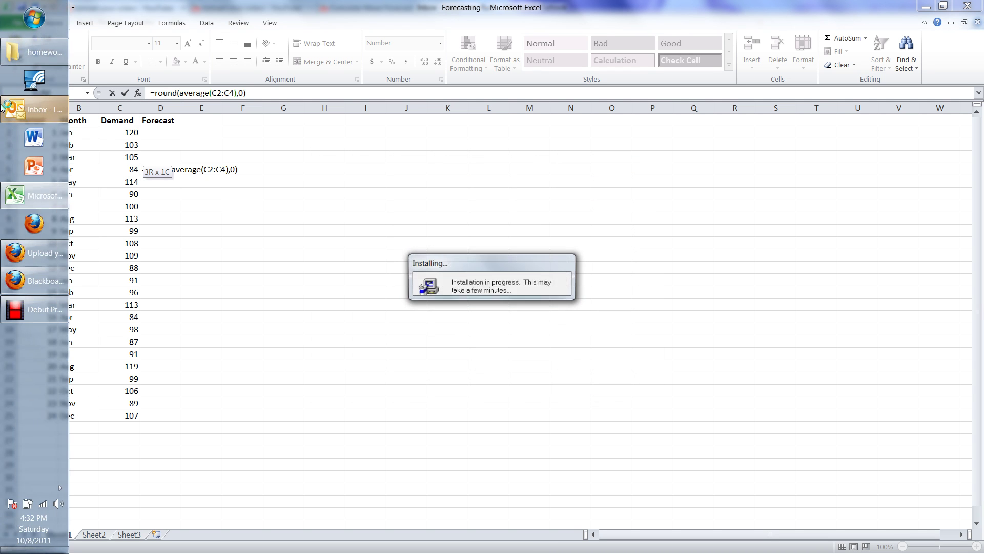
pyautogui.moveTo(3, 108)
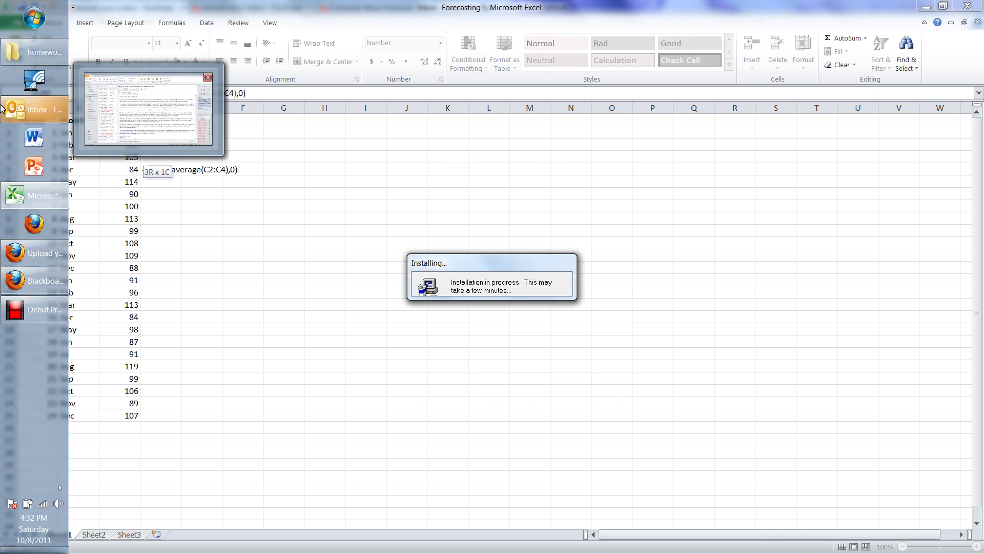
pyautogui.click(183, 166)
pyautogui.click(286, 98)
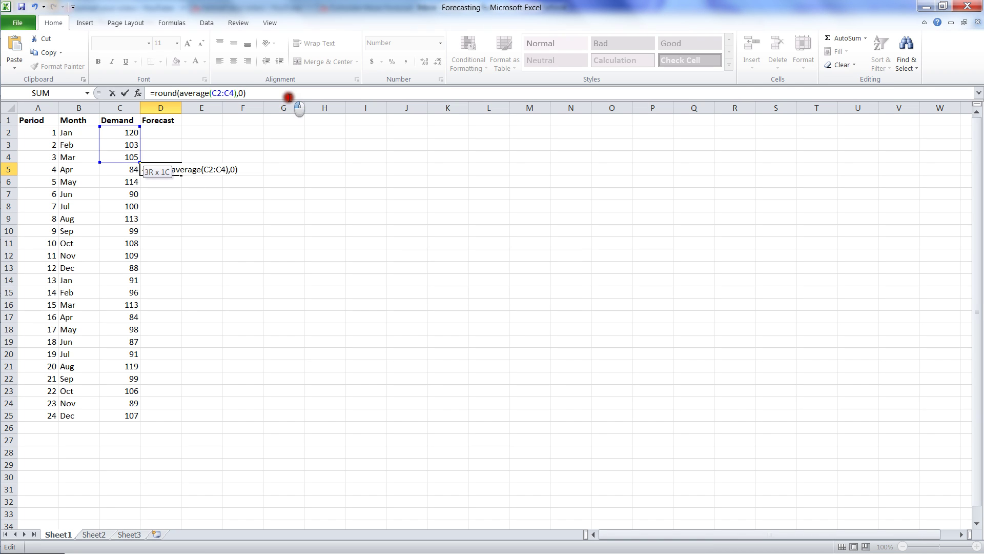
pyautogui.press('Return')
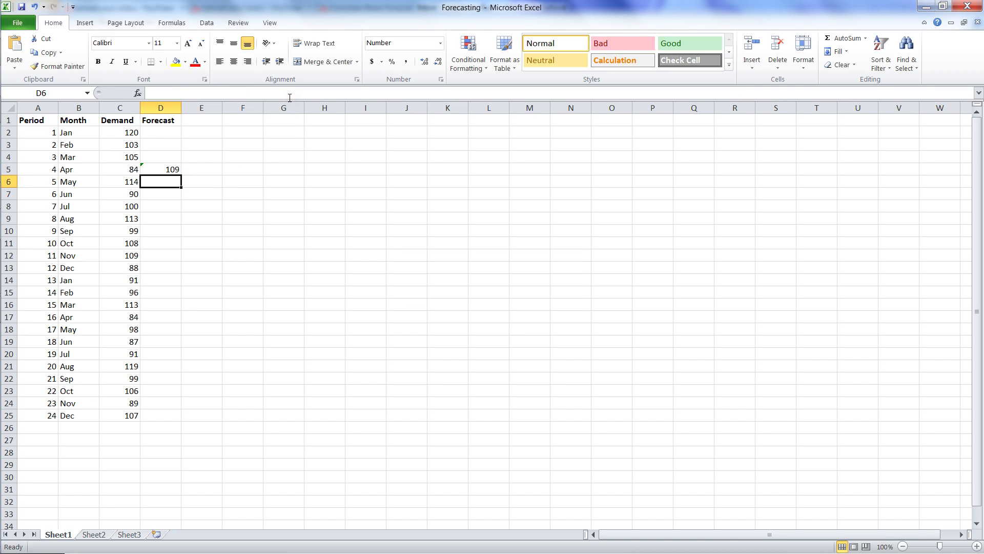
# Step: Copy D5's formula into D6:D25 so forecasts run through December, ending at 98
pyautogui.click(168, 171)
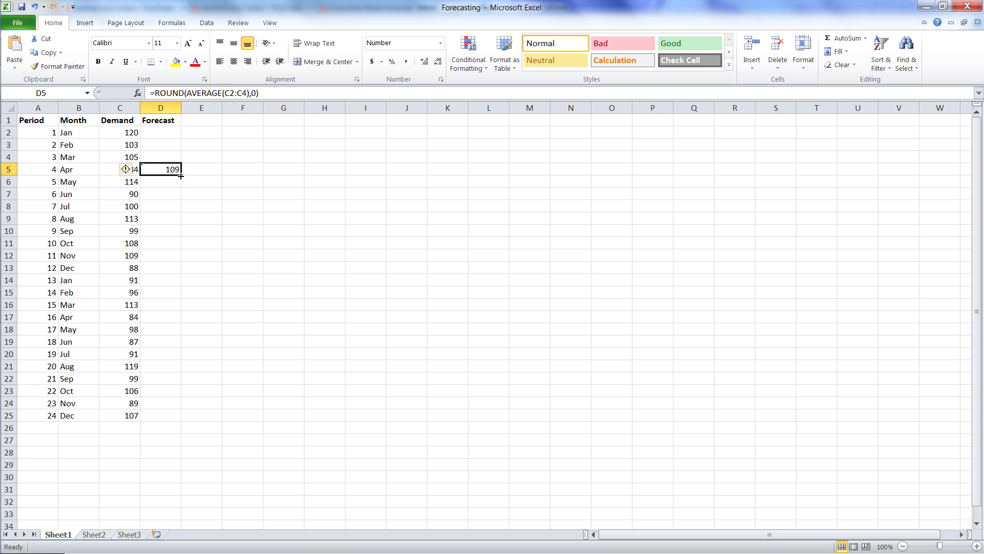
pyautogui.hotkey('ctrl', 'c')
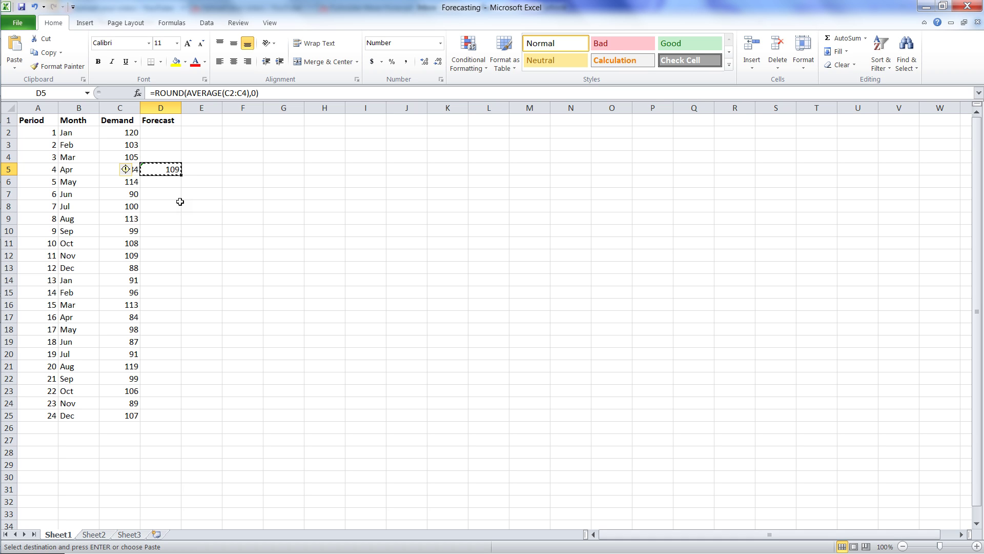
pyautogui.hotkey('shift', 'Down')
pyautogui.hotkey('shift', 'Down')
pyautogui.hotkey('shift', 'Down')
pyautogui.hotkey('shift', 'Down')
pyautogui.hotkey('shift', 'Down')
pyautogui.hotkey('shift', 'Down')
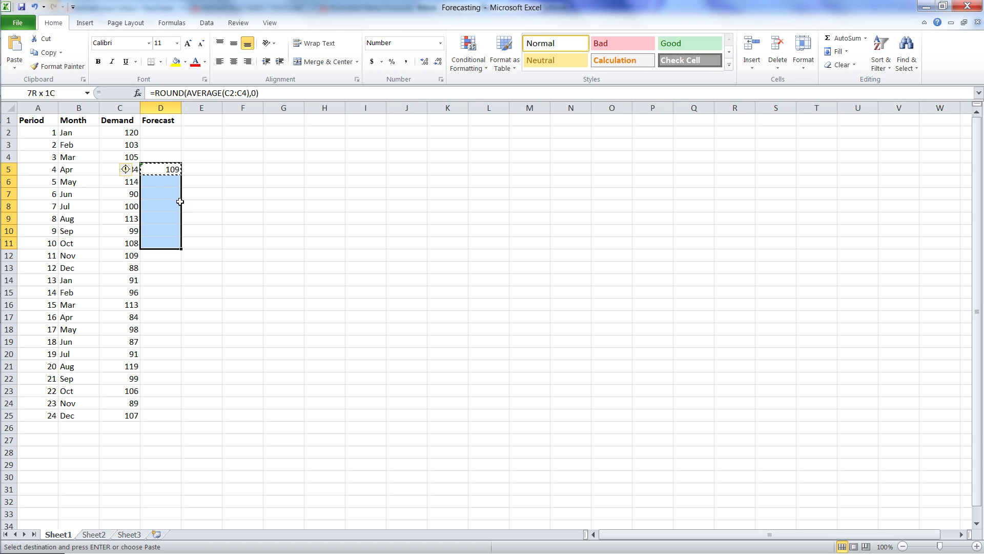
pyautogui.hotkey('shift', 'Down')
pyautogui.hotkey('shift', 'Down')
pyautogui.hotkey('shift', 'Down')
pyautogui.hotkey('shift', 'Down')
pyautogui.hotkey('shift', 'Down')
pyautogui.hotkey('shift', 'Down')
pyautogui.hotkey('shift', 'Down')
pyautogui.hotkey('shift', 'Down')
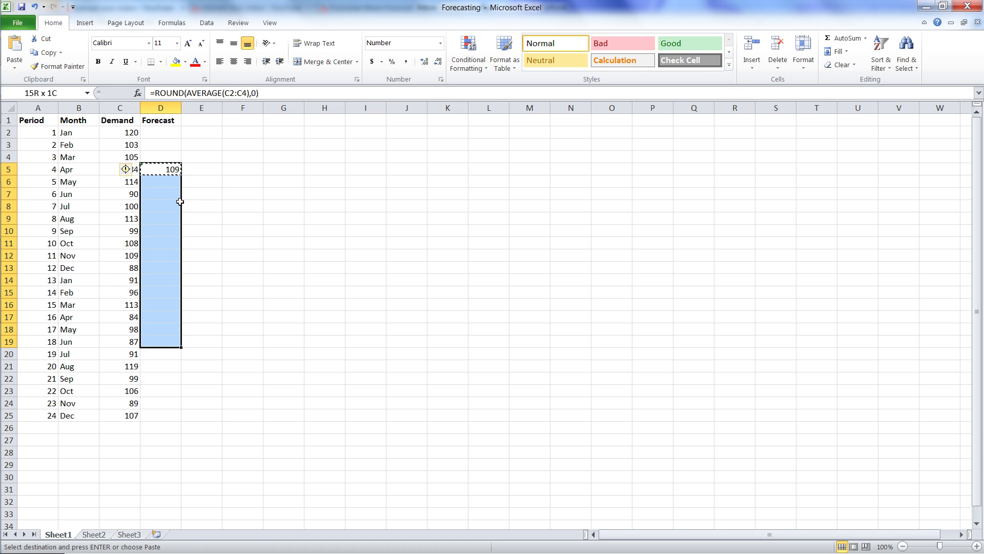
pyautogui.hotkey('shift', 'Down')
pyautogui.hotkey('shift', 'Down')
pyautogui.hotkey('shift', 'Down')
pyautogui.hotkey('shift', 'Down')
pyautogui.hotkey('shift', 'Down')
pyautogui.hotkey('shift', 'Down')
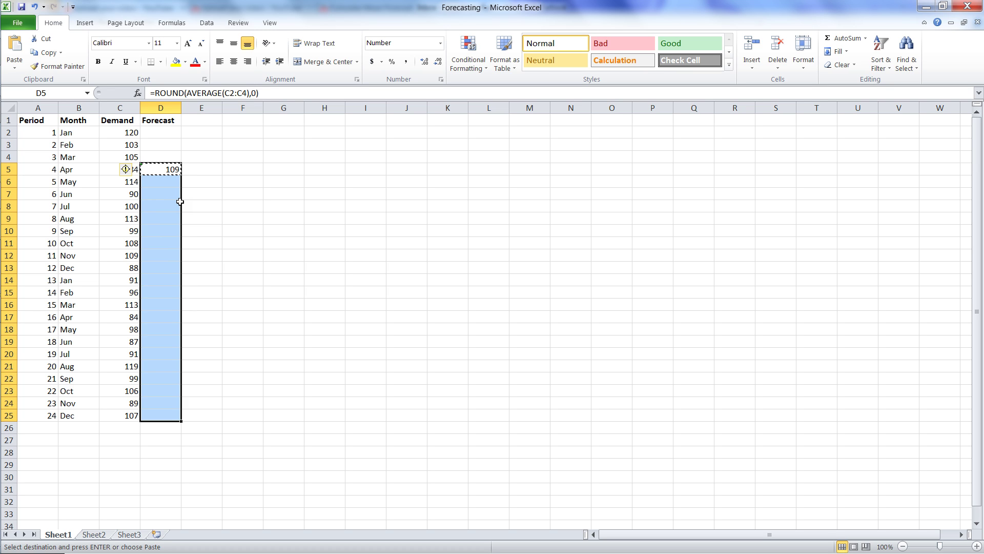
pyautogui.hotkey('ctrl', 'v')
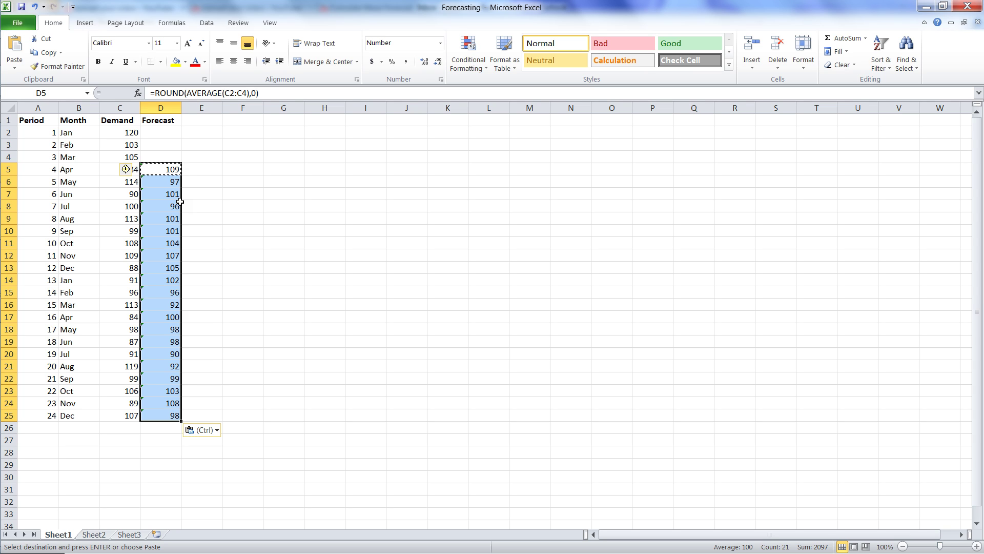
pyautogui.press('Up')
pyautogui.press('Down')
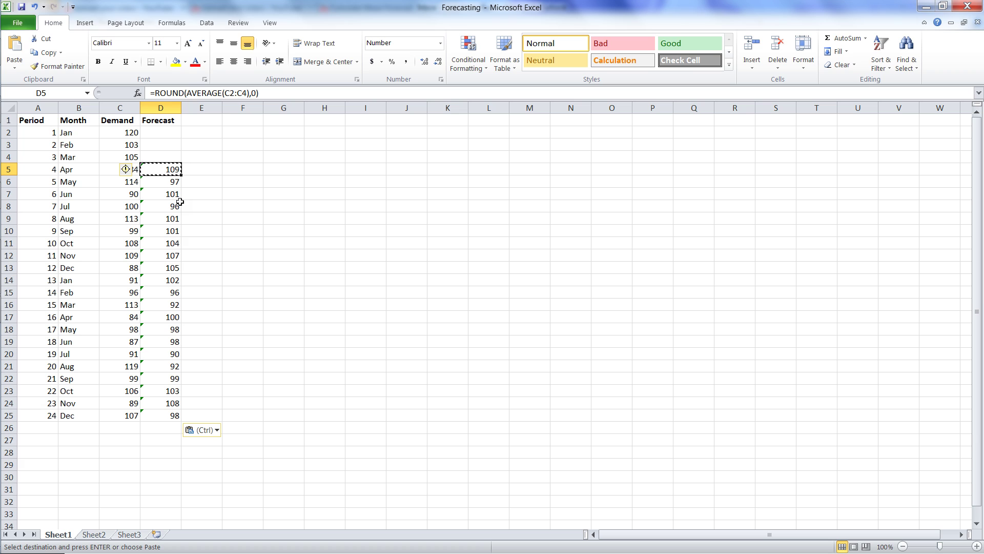
pyautogui.press('F2')
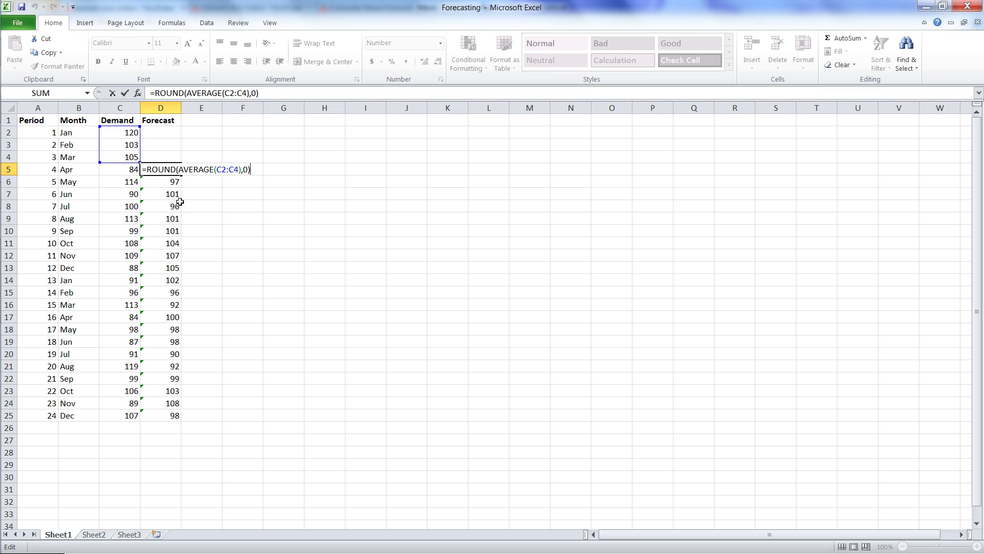
pyautogui.press('Return')
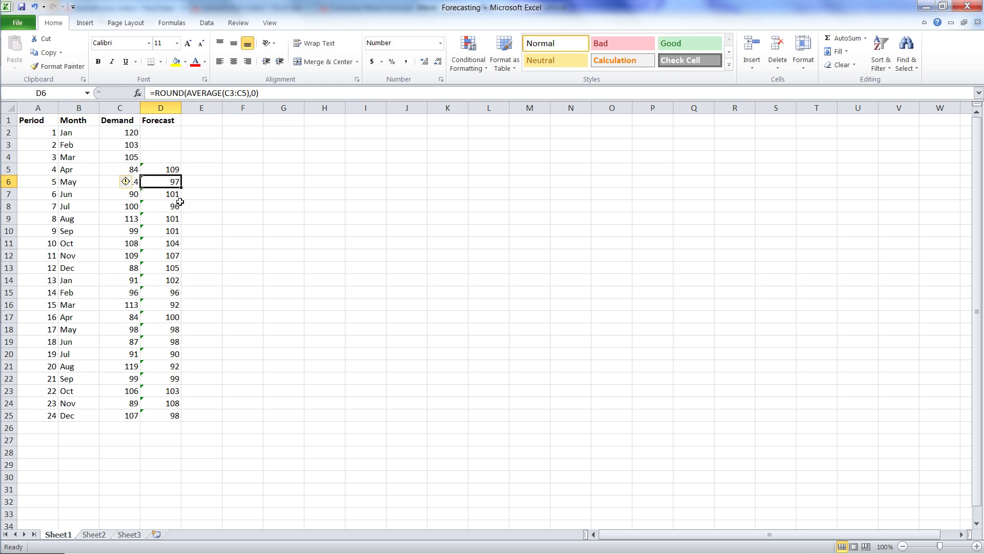
pyautogui.press('F2')
pyautogui.press('Return')
pyautogui.press('F2')
pyautogui.press('Return')
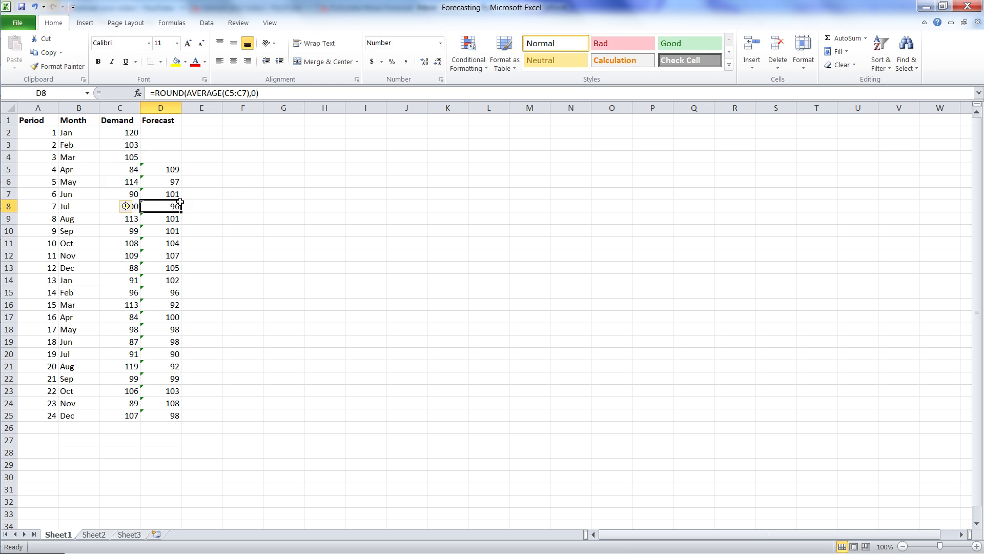
pyautogui.press('F2')
pyautogui.press('Return')
pyautogui.press('F2')
pyautogui.press('Return')
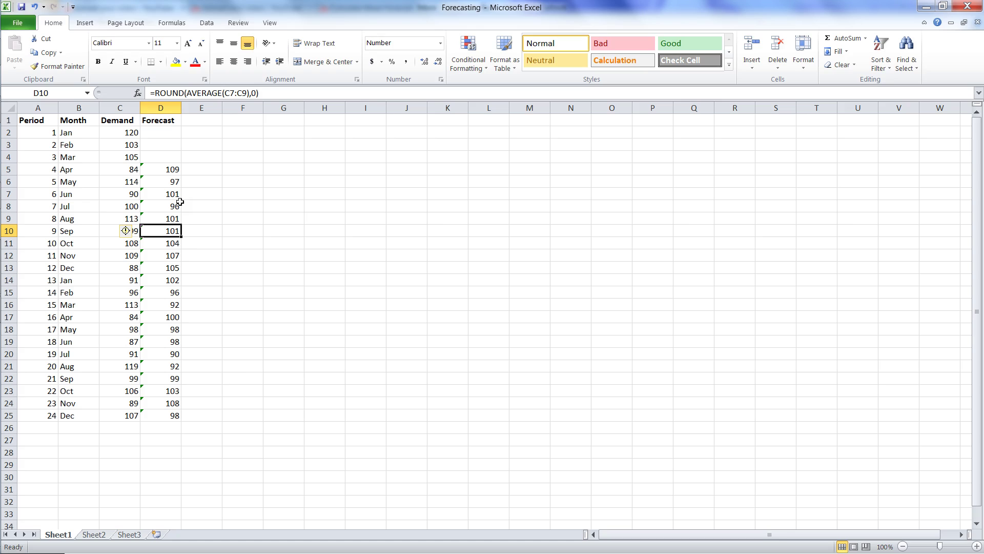
pyautogui.press('F2')
pyautogui.press('Return')
pyautogui.press('F2')
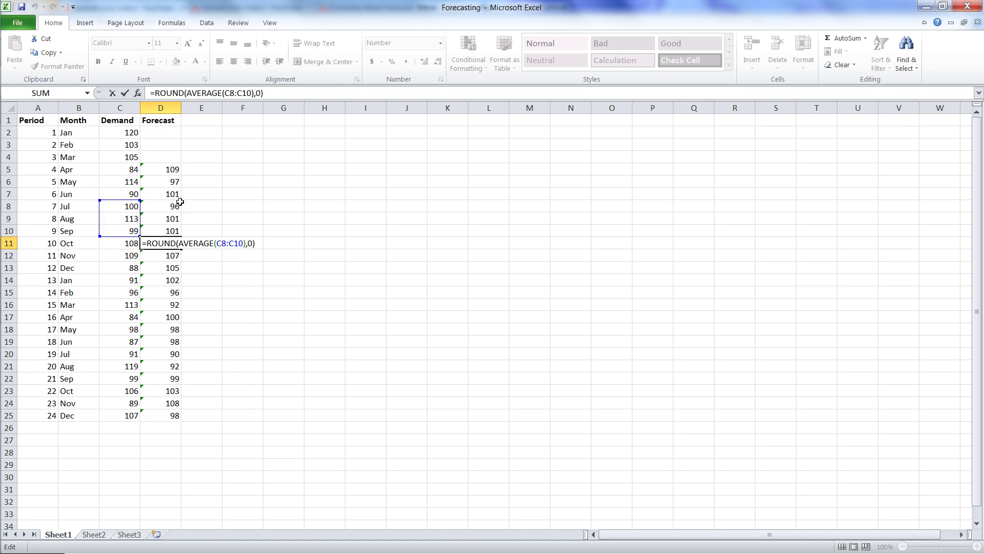
pyautogui.press('Return')
pyautogui.press('F2')
pyautogui.press('Return')
pyautogui.press('F2')
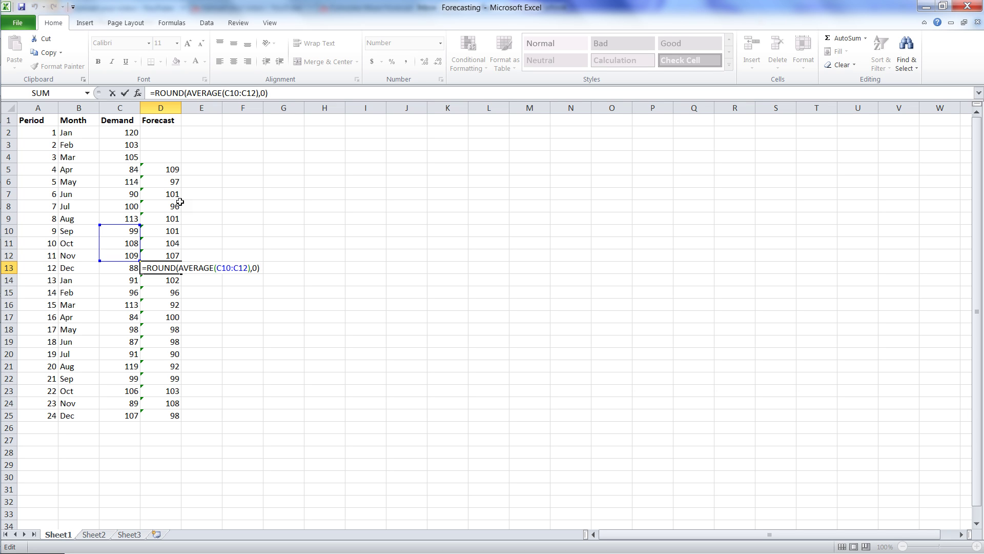
pyautogui.press('Return')
pyautogui.press('Up')
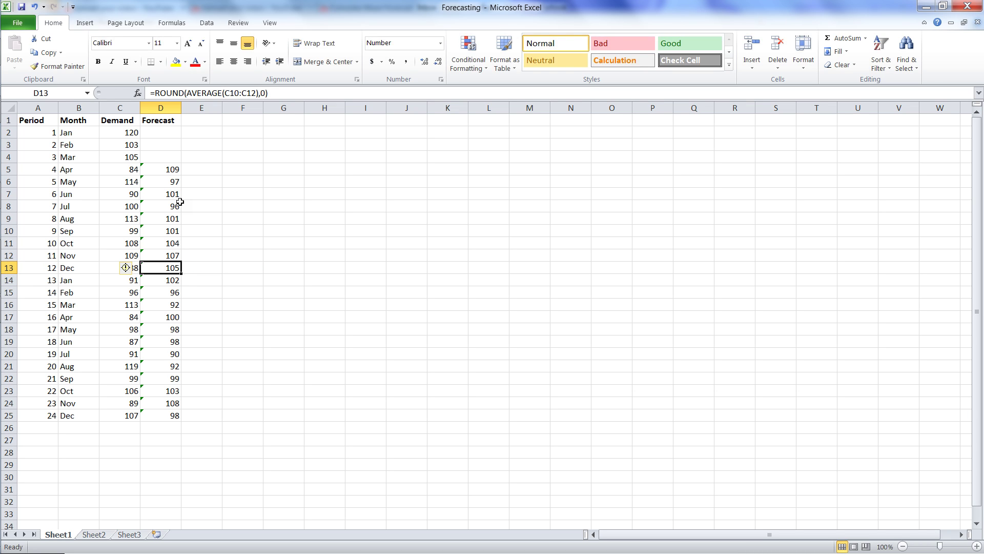
pyautogui.press('Left')
pyautogui.hotkey('ctrl', 'Up')
pyautogui.press('Left')
pyautogui.hotkey('shift', 'Right')
pyautogui.hotkey('shift', 'Right')
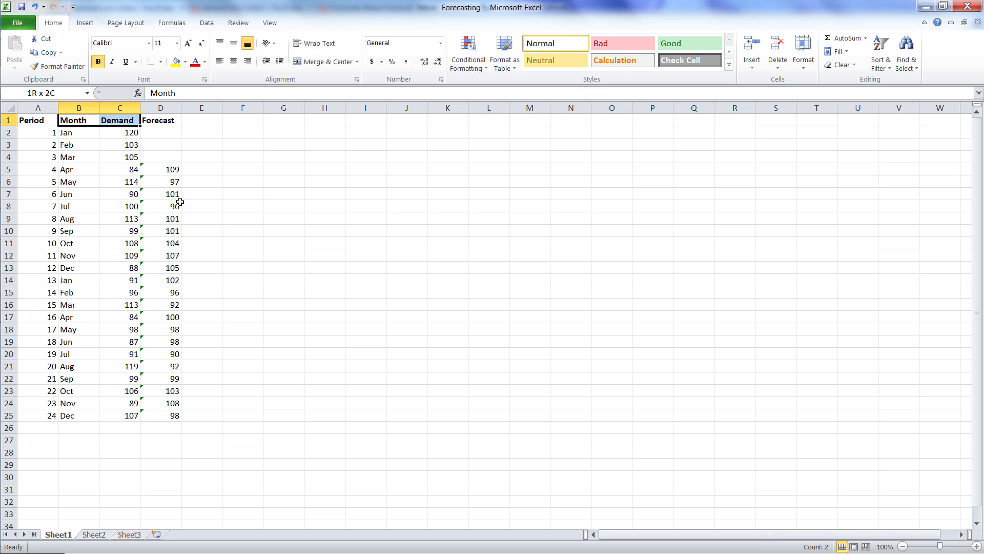
# Step: Insert a 2-D line chart of B1:D25 and widen it so every month label fits
pyautogui.hotkey('ctrl', 'shift', 'Down')
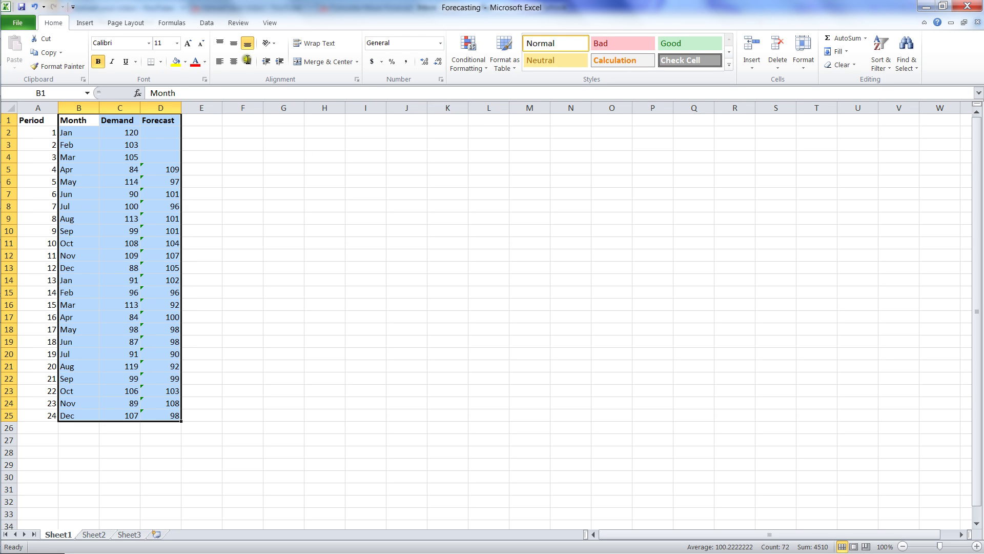
pyautogui.click(83, 23)
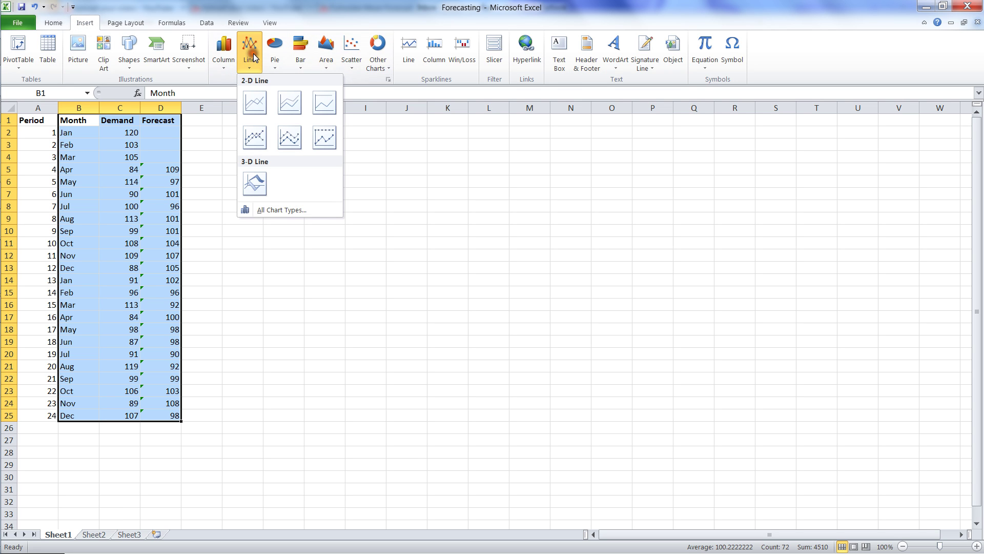
pyautogui.click(255, 104)
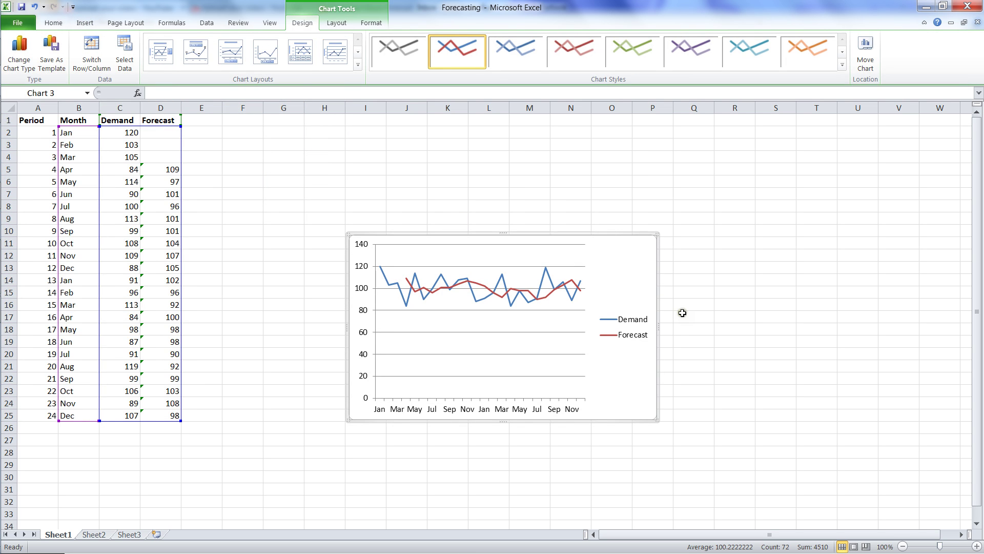
pyautogui.moveTo(659, 328); pyautogui.dragTo(856, 344)
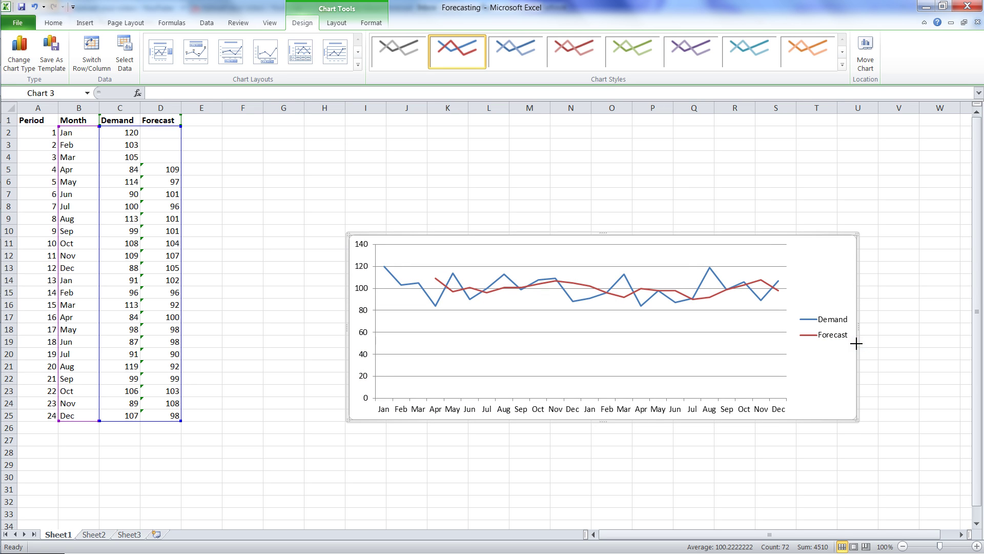